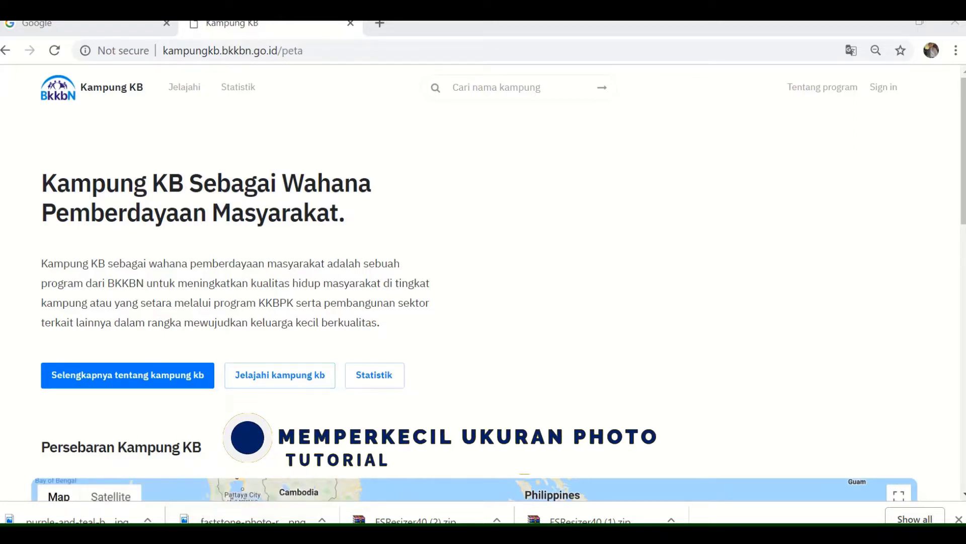
View the photo IMG_20181221_094713 from the foto folder at full size and close it again.
{"action": "mouse_move", "coordinate": [161, 516]}
{"action": "left_click", "coordinate": [141, 480]}
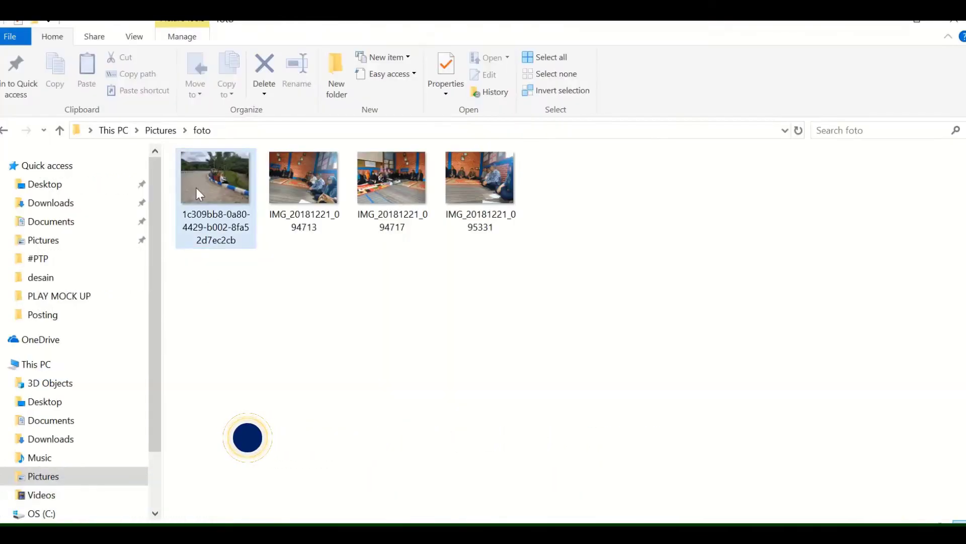
{"action": "double_click", "coordinate": [308, 184]}
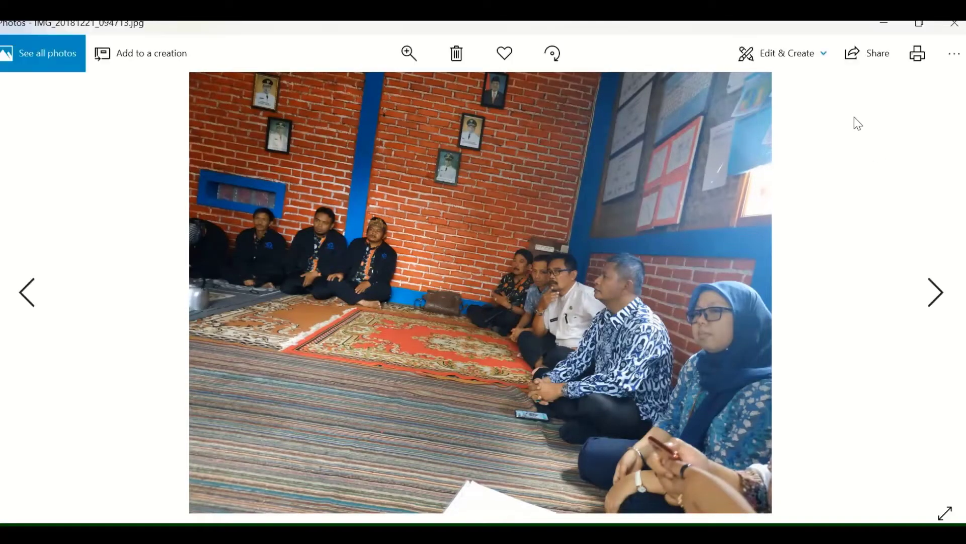
{"action": "left_click", "coordinate": [955, 23]}
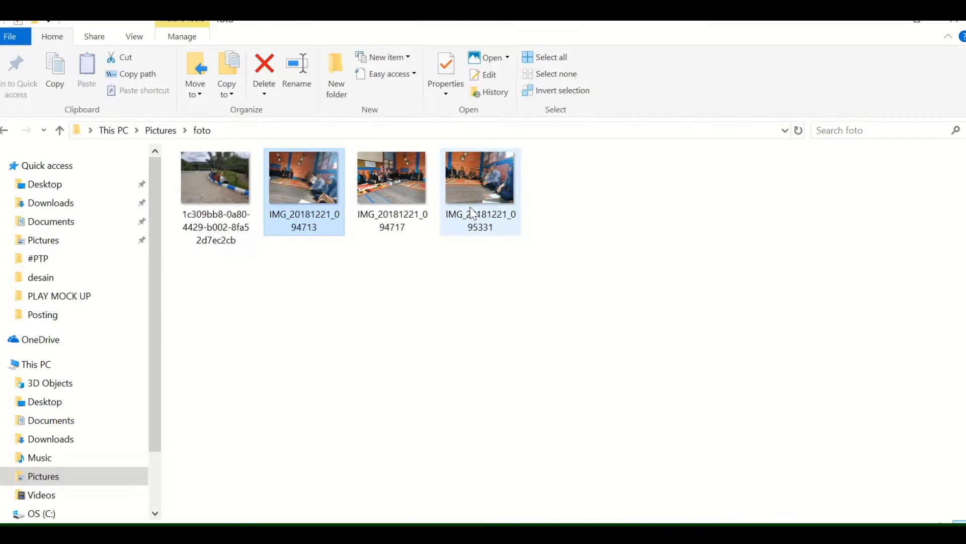
Check the file size and size on disk of IMG_20181221_094713 in its file properties.
{"action": "right_click", "coordinate": [316, 195]}
{"action": "left_click", "coordinate": [382, 538]}
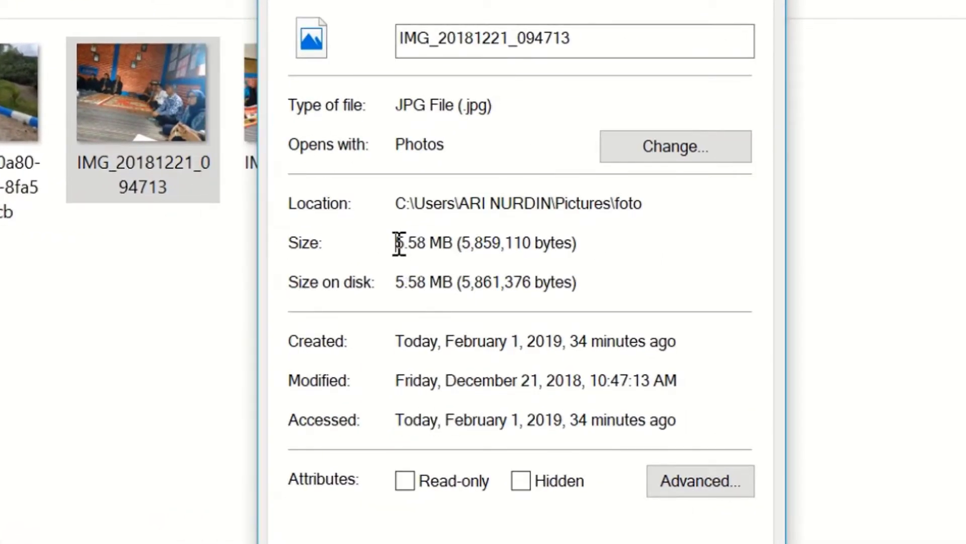
{"action": "left_click_drag", "start_coordinate": [399, 243], "coordinate": [426, 246]}
{"action": "left_click_drag", "start_coordinate": [398, 284], "coordinate": [421, 285]}
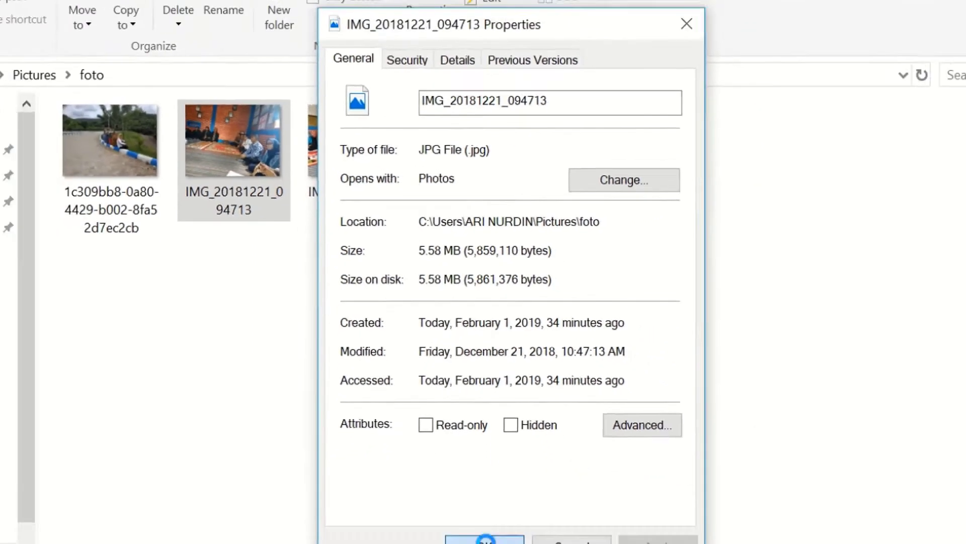
{"action": "left_click", "coordinate": [485, 539]}
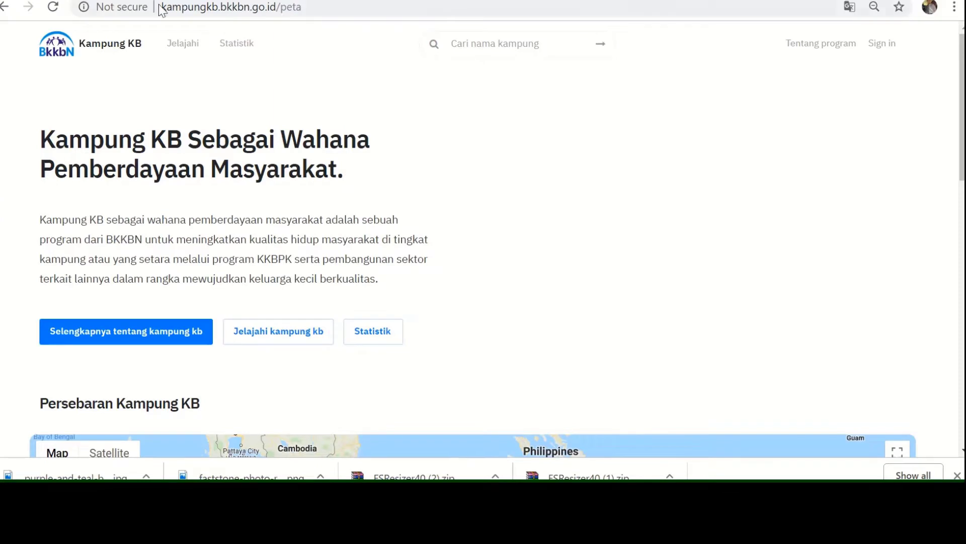
Search Google for "fs resizer" and download the portable version of FastStone Photo Resizer 4.0 from faststone.org.
{"action": "left_click", "coordinate": [137, 9]}
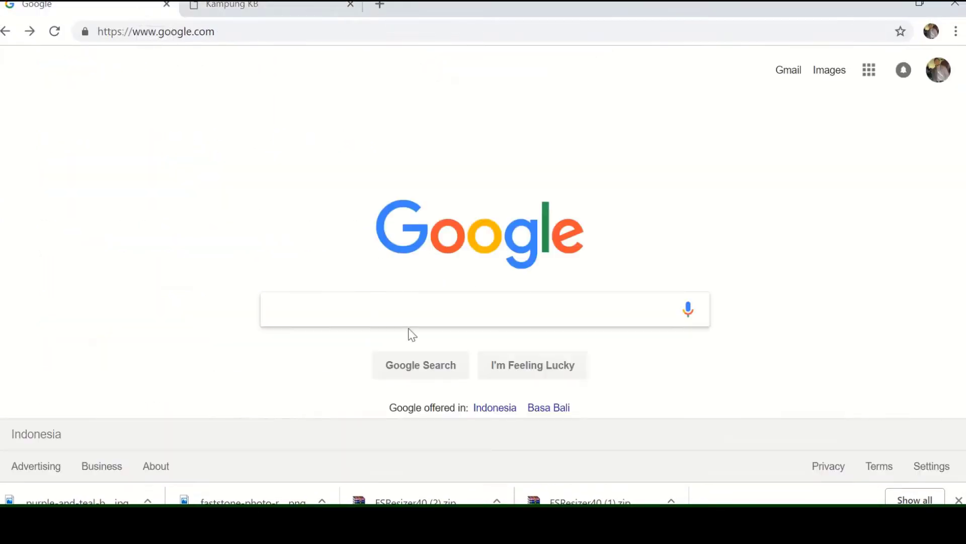
{"action": "left_click", "coordinate": [360, 314]}
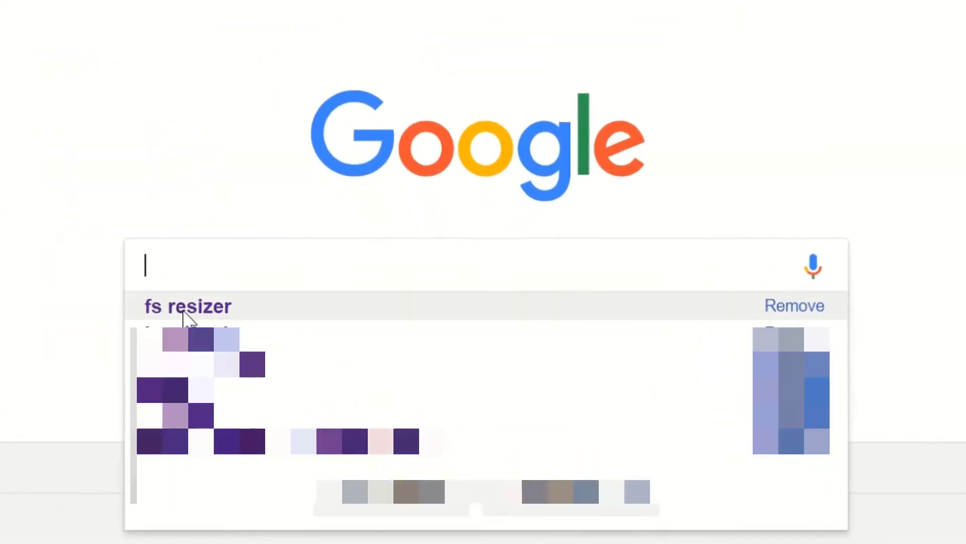
{"action": "left_click", "coordinate": [186, 308]}
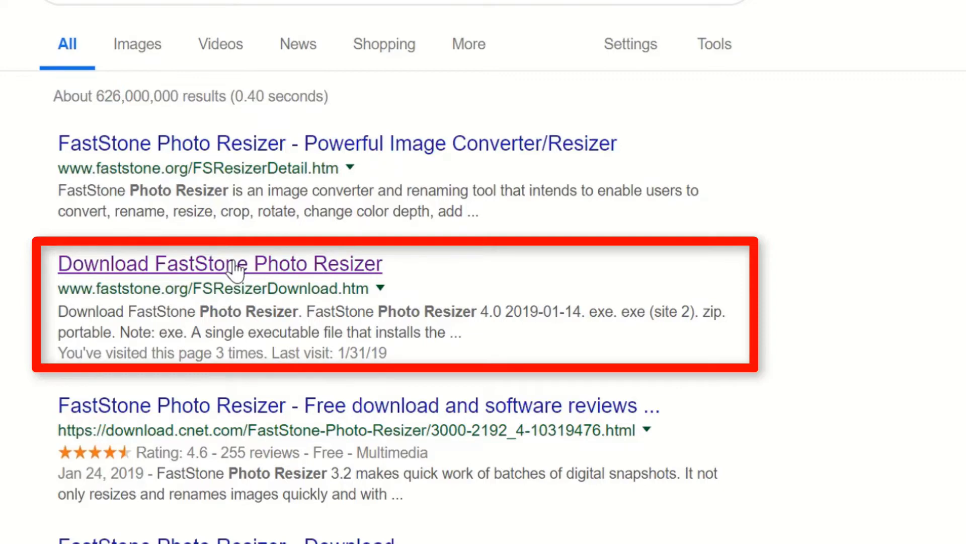
{"action": "left_click", "coordinate": [352, 263]}
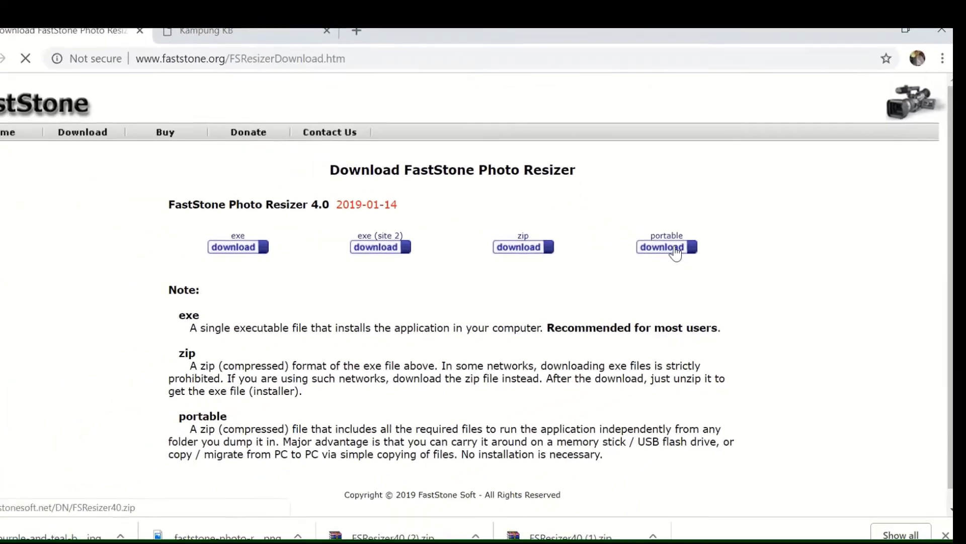
{"action": "left_click", "coordinate": [484, 221]}
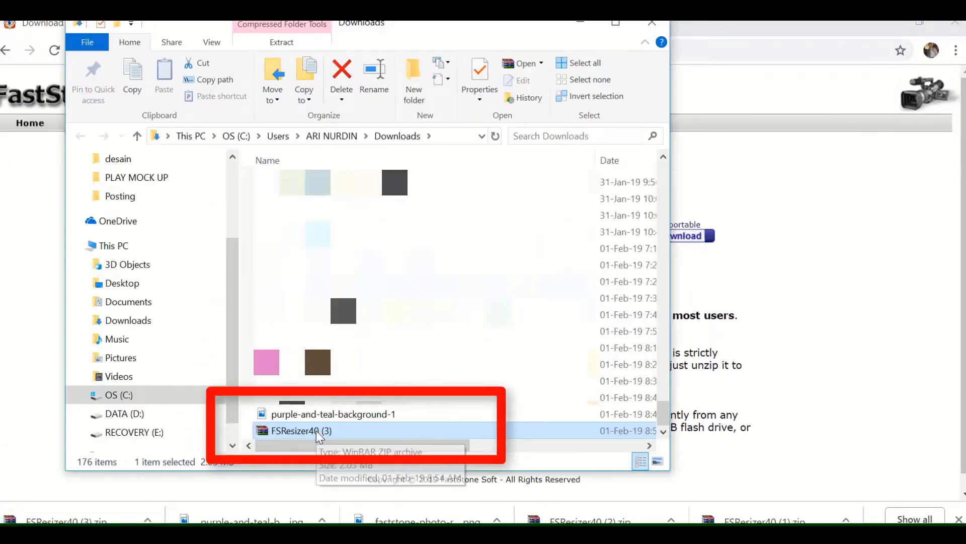
Transfer the downloaded FSResizer40 (3) archive from the Downloads folder to the Desktop.
{"action": "right_click", "coordinate": [316, 430]}
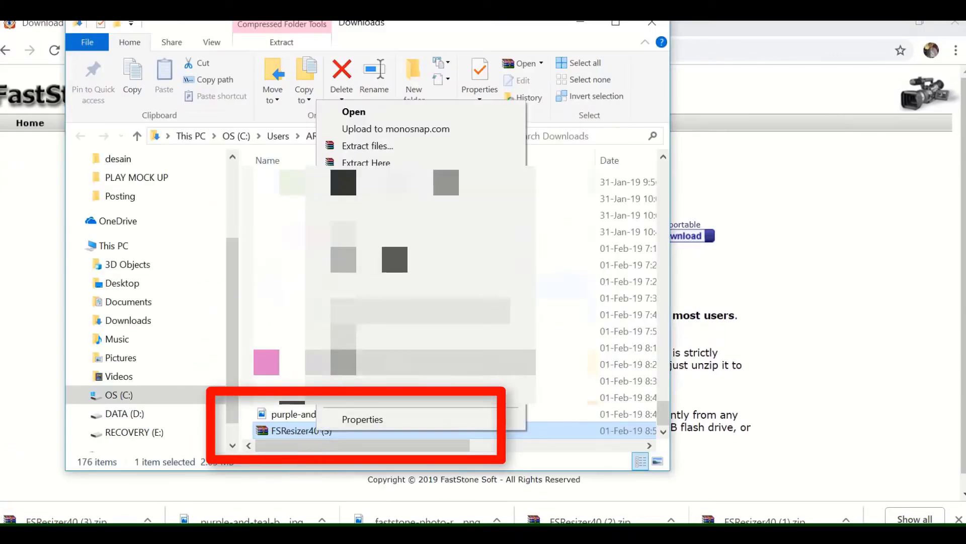
{"action": "key", "text": "Escape"}
{"action": "left_click", "coordinate": [130, 287]}
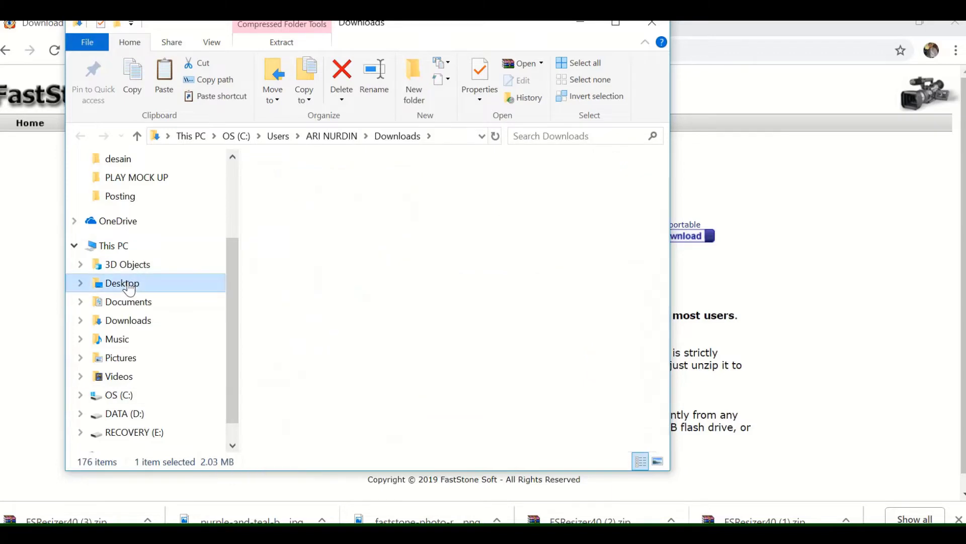
{"action": "right_click", "coordinate": [313, 397]}
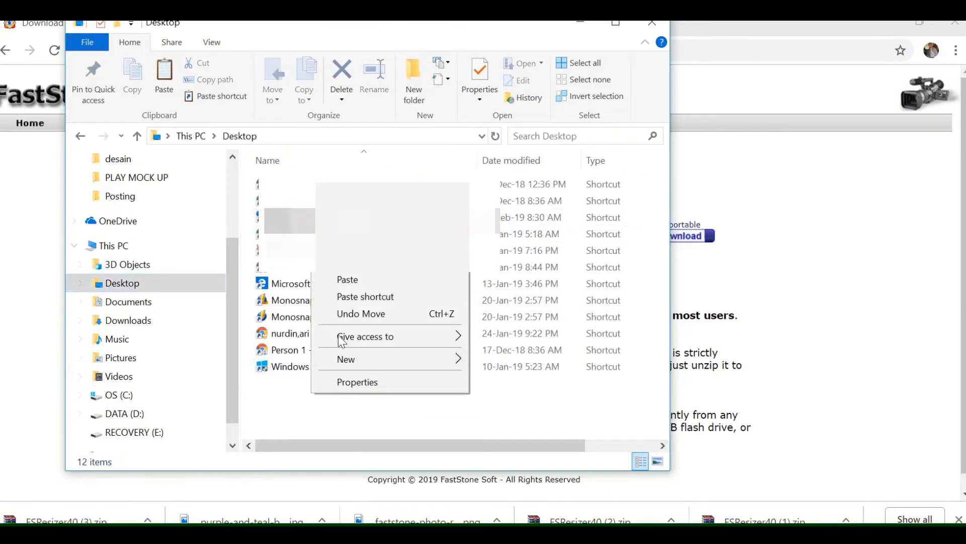
{"action": "left_click", "coordinate": [346, 280]}
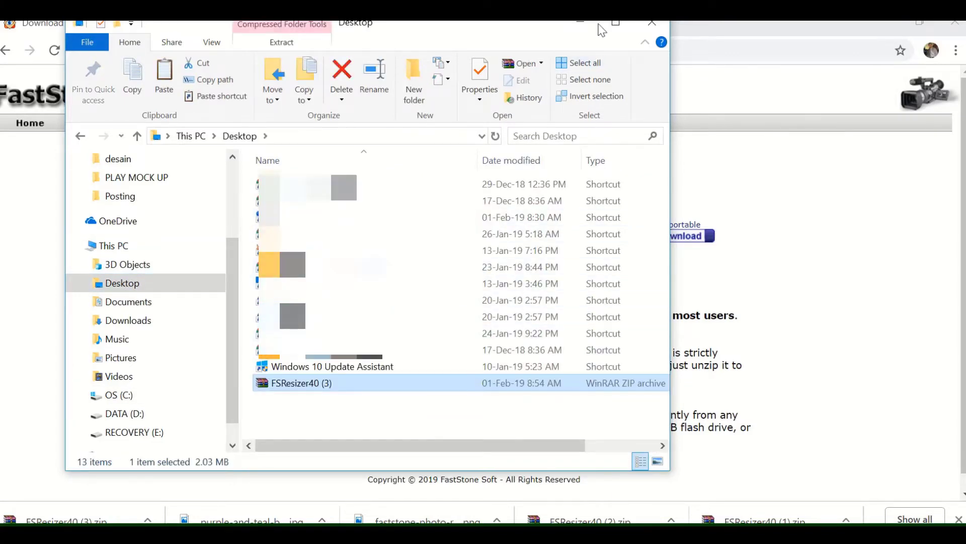
Extract the FSResizer40 (3) archive directly on the desktop and launch the FSResizer application from the extracted FSResizer40 folder.
{"action": "left_click", "coordinate": [581, 24]}
{"action": "left_click", "coordinate": [885, 24]}
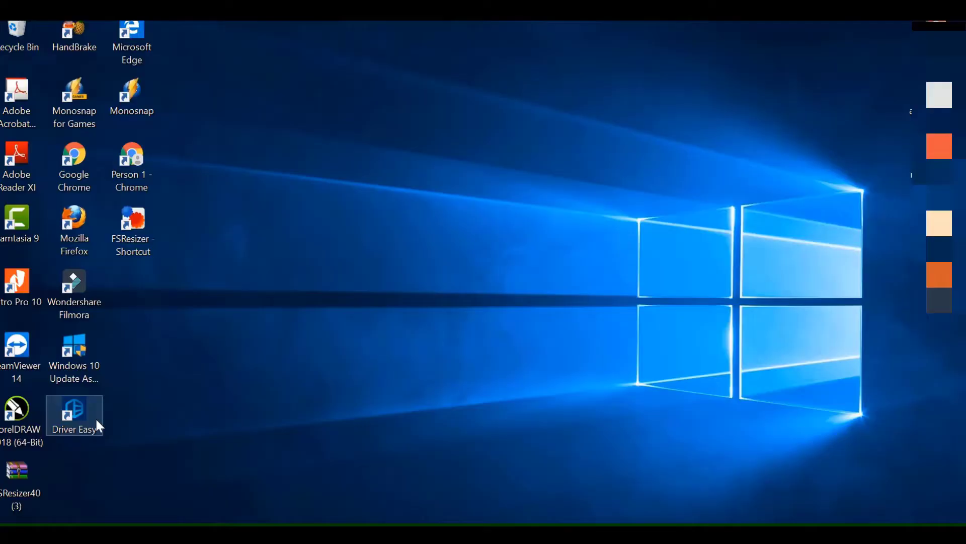
{"action": "right_click", "coordinate": [11, 475]}
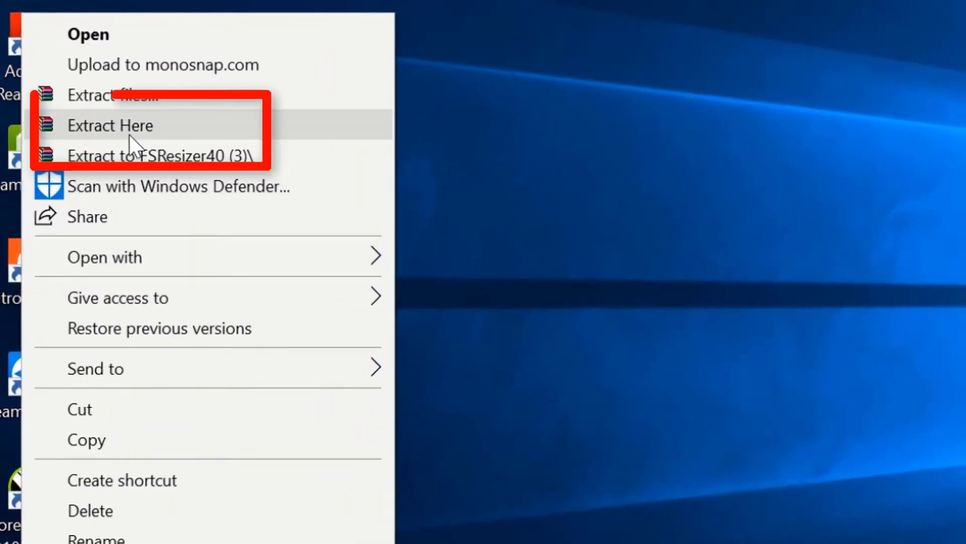
{"action": "left_click", "coordinate": [130, 137]}
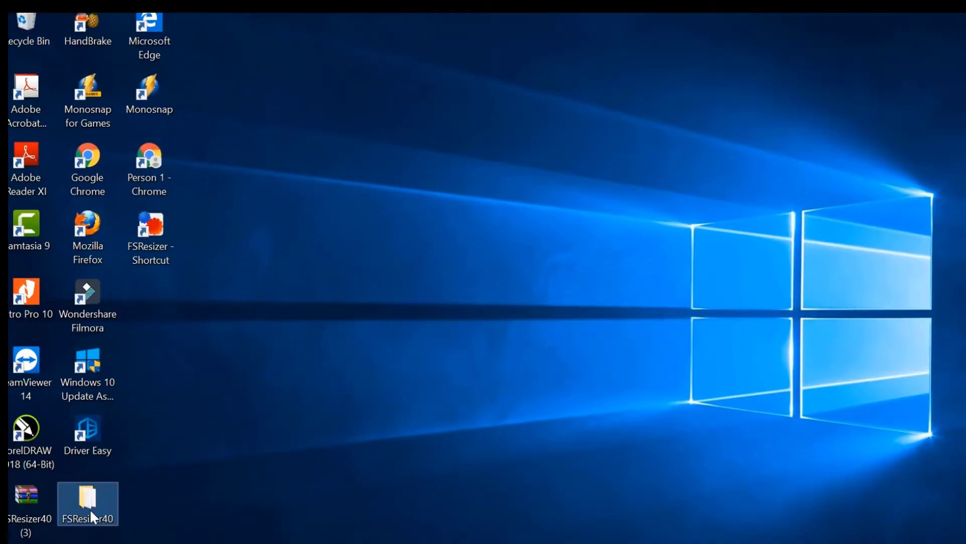
{"action": "double_click", "coordinate": [88, 510]}
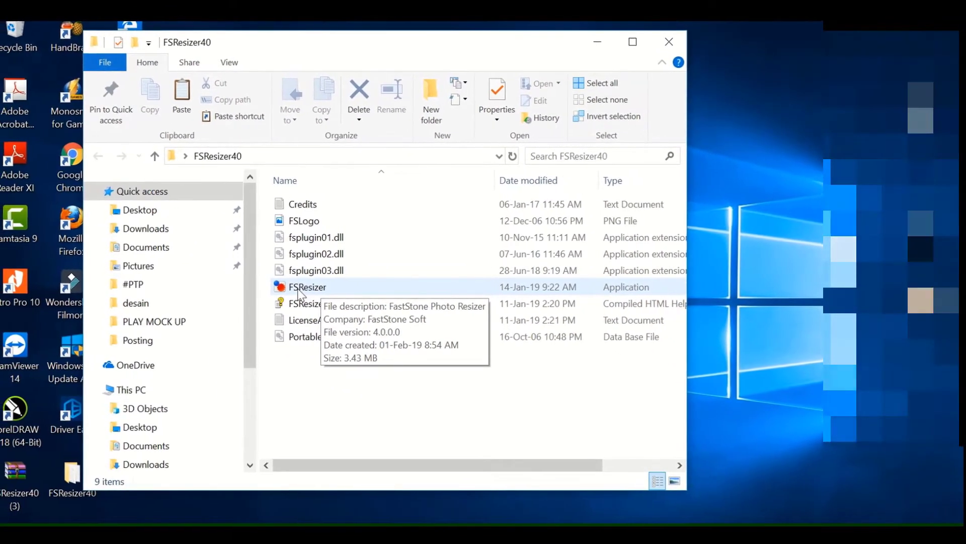
{"action": "double_click", "coordinate": [301, 289]}
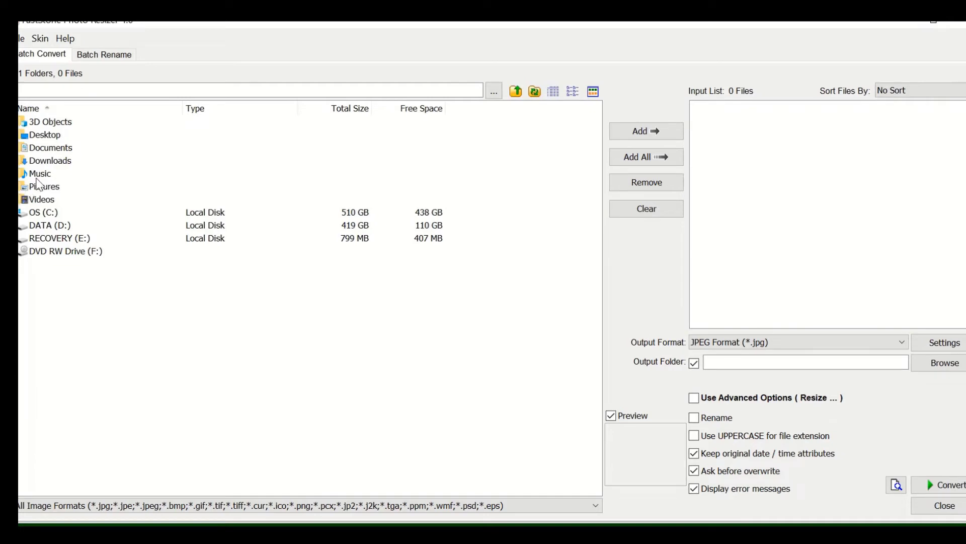
Add IMG_20181221_094713 from the Pictures\foto folder to the batch conversion input list and select it there.
{"action": "double_click", "coordinate": [44, 187]}
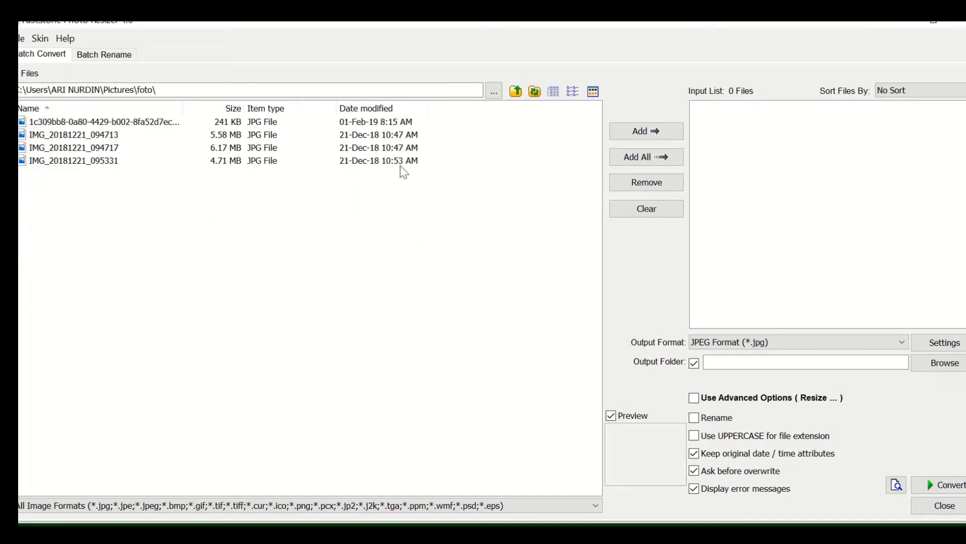
{"action": "left_click", "coordinate": [95, 135]}
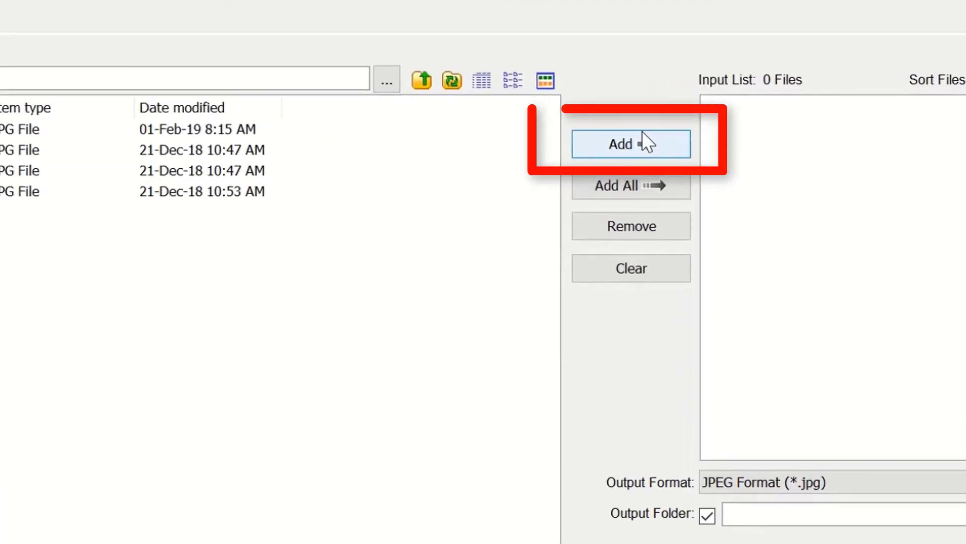
{"action": "left_click", "coordinate": [657, 147]}
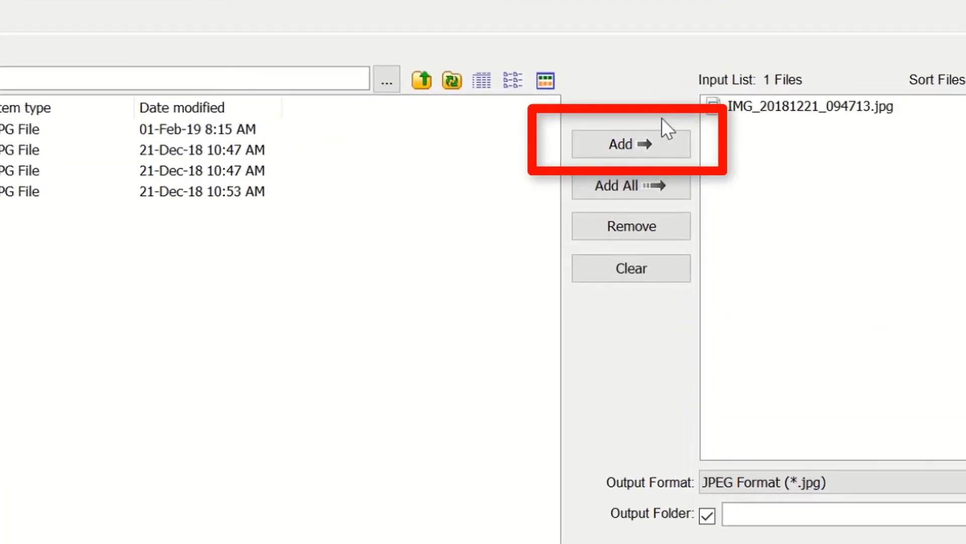
{"action": "left_click", "coordinate": [773, 107]}
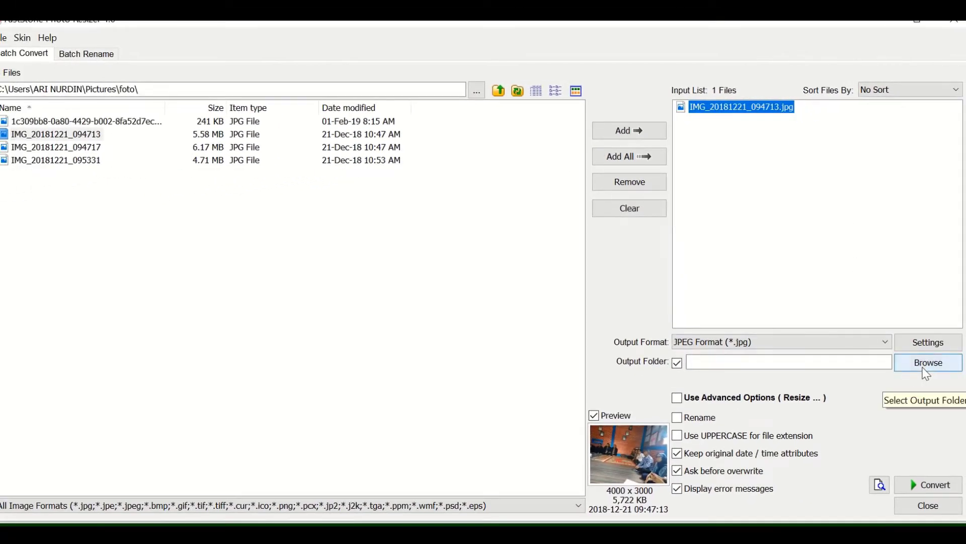
Set the output format to JPEG Format (*.jpg) and choose the Desktop as the output folder.
{"action": "left_click", "coordinate": [804, 344]}
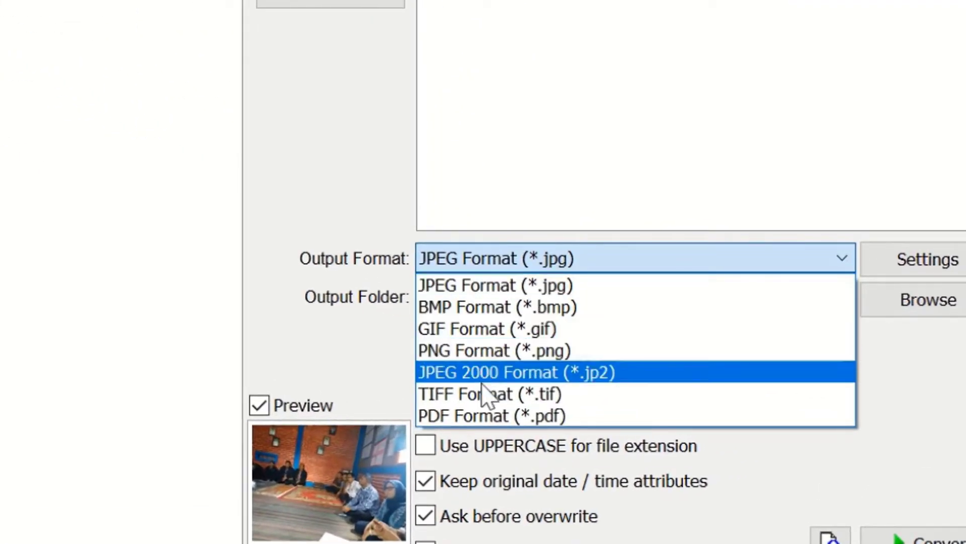
{"action": "left_click", "coordinate": [462, 288]}
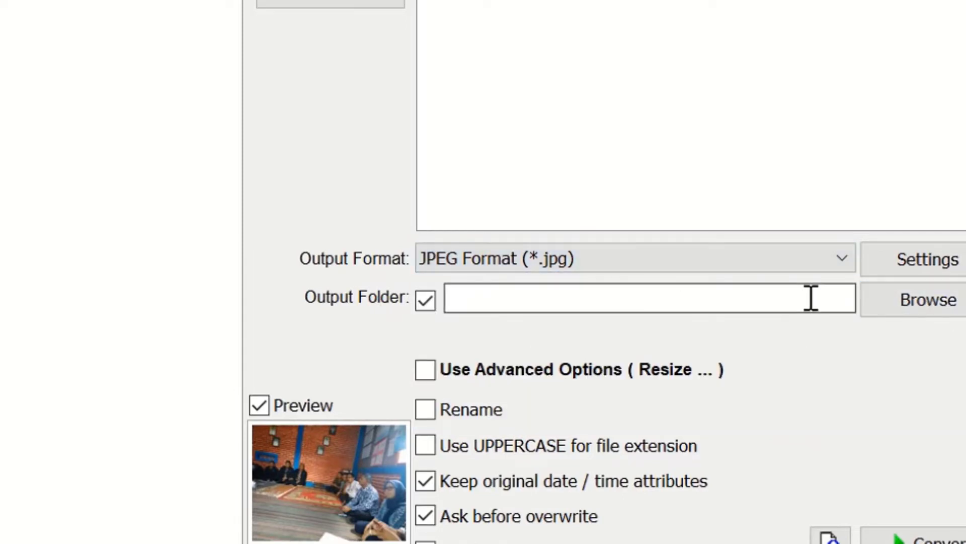
{"action": "left_click", "coordinate": [933, 306]}
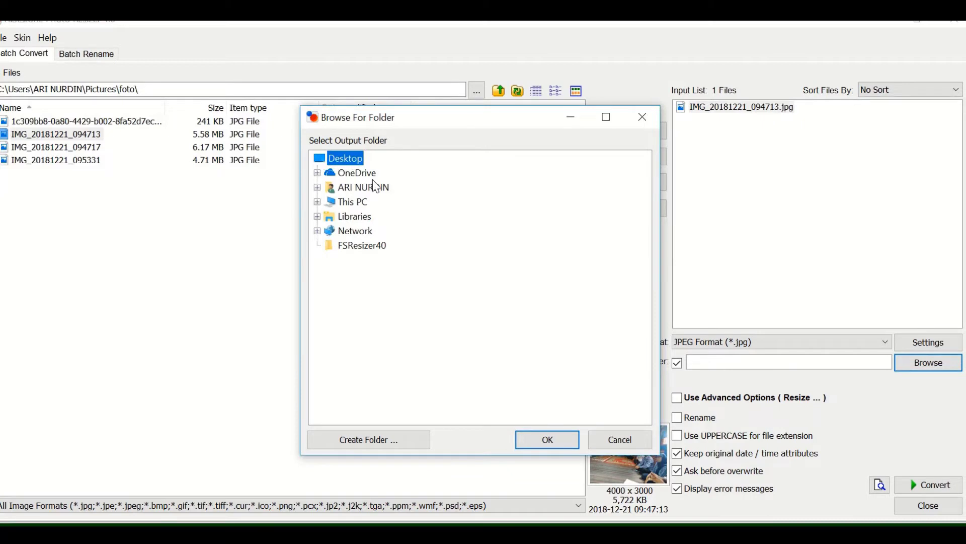
{"action": "left_click", "coordinate": [548, 440]}
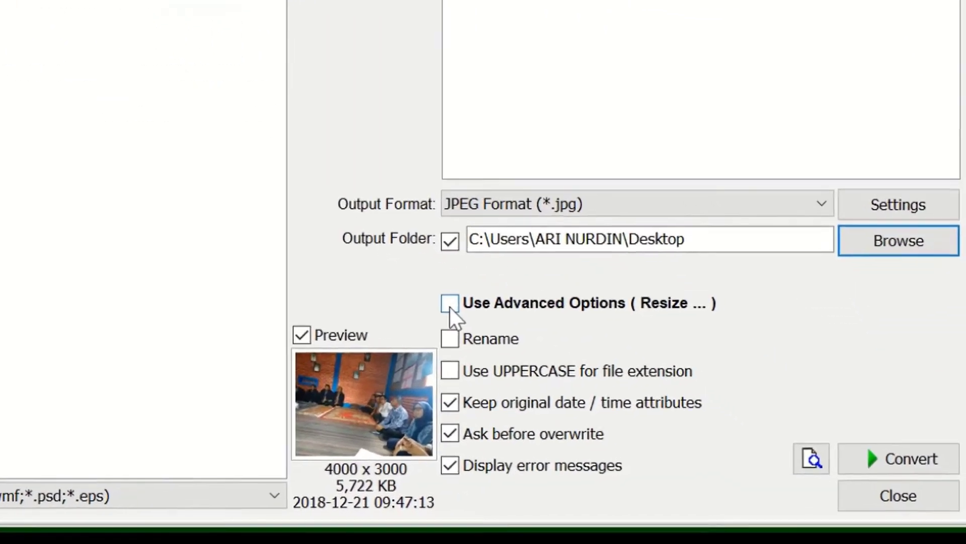
Enable the advanced options for the conversion and turn on resizing in them.
{"action": "left_click", "coordinate": [422, 294]}
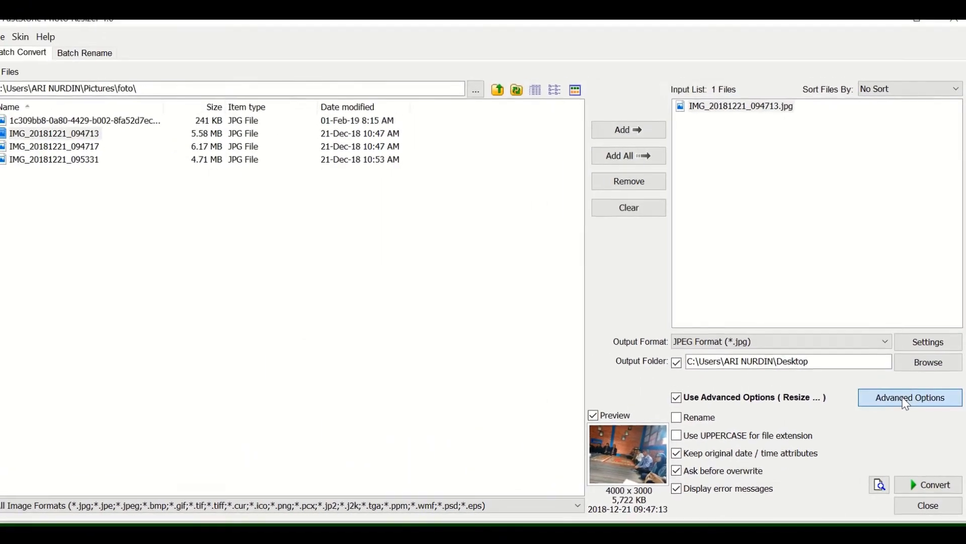
{"action": "left_click", "coordinate": [851, 301]}
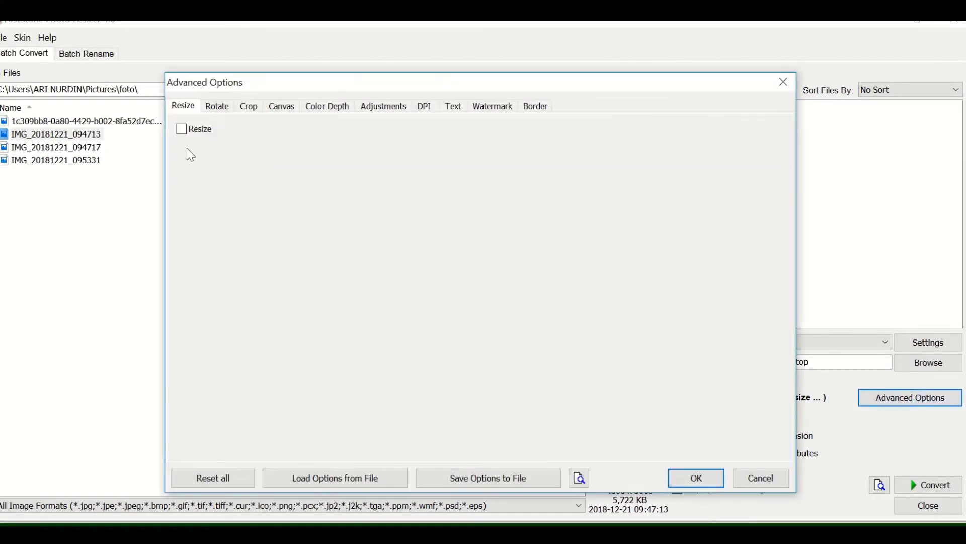
{"action": "left_click", "coordinate": [181, 129]}
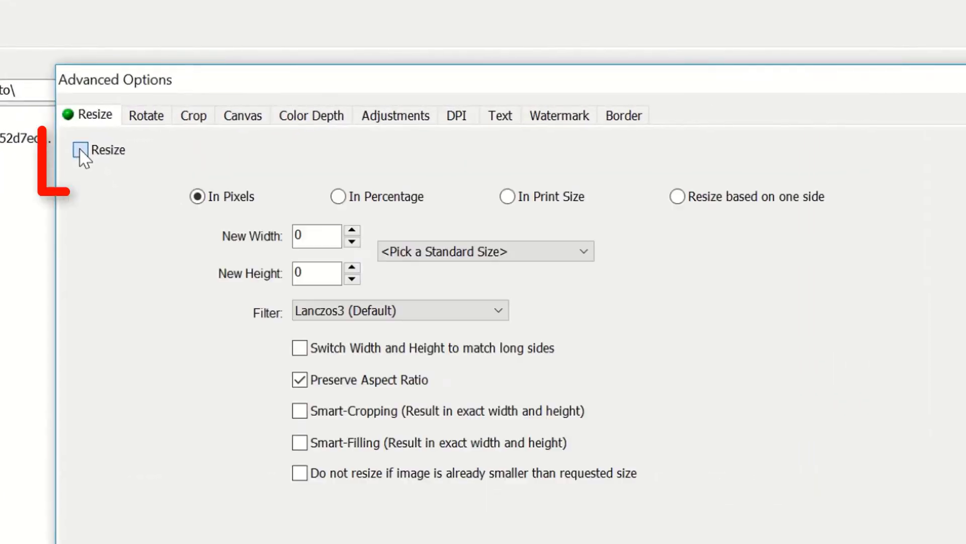
Set the resize dimensions in pixels to a new width of 1200 and a new height of 720.
{"action": "left_click", "coordinate": [314, 232]}
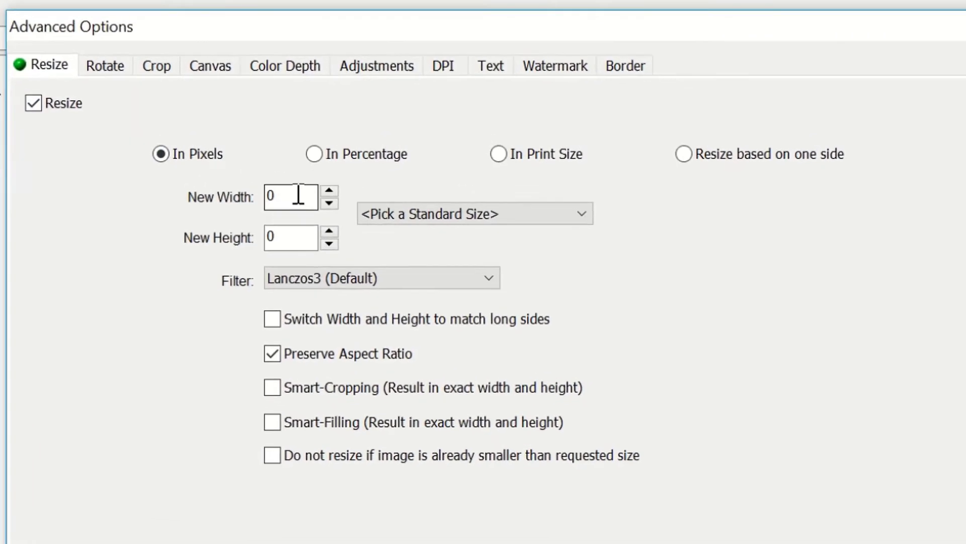
{"action": "double_click", "coordinate": [299, 195]}
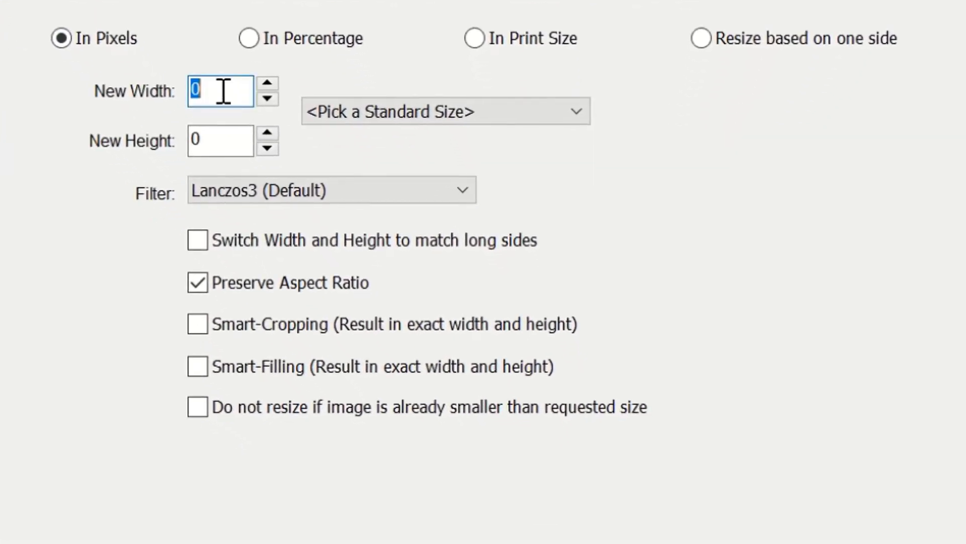
{"action": "type", "text": "1200"}
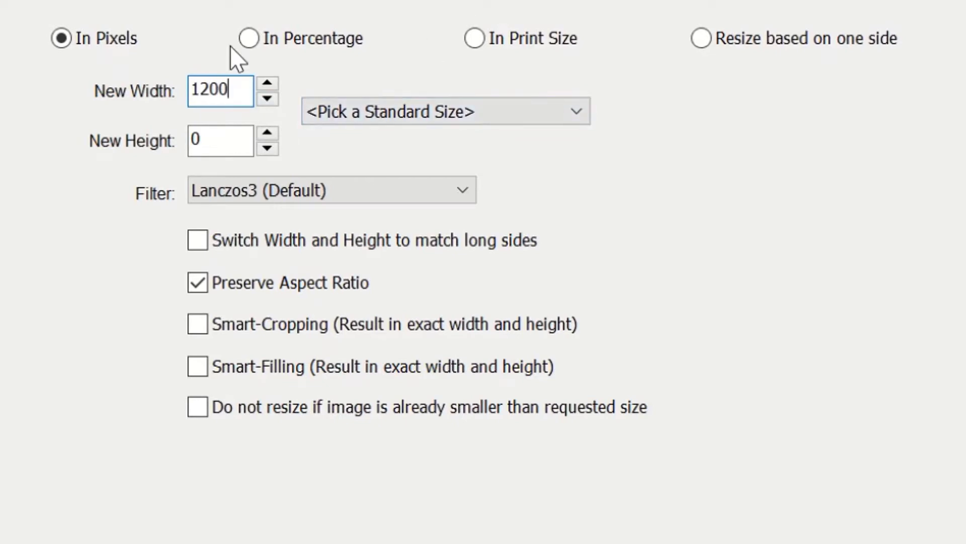
{"action": "left_click", "coordinate": [196, 139]}
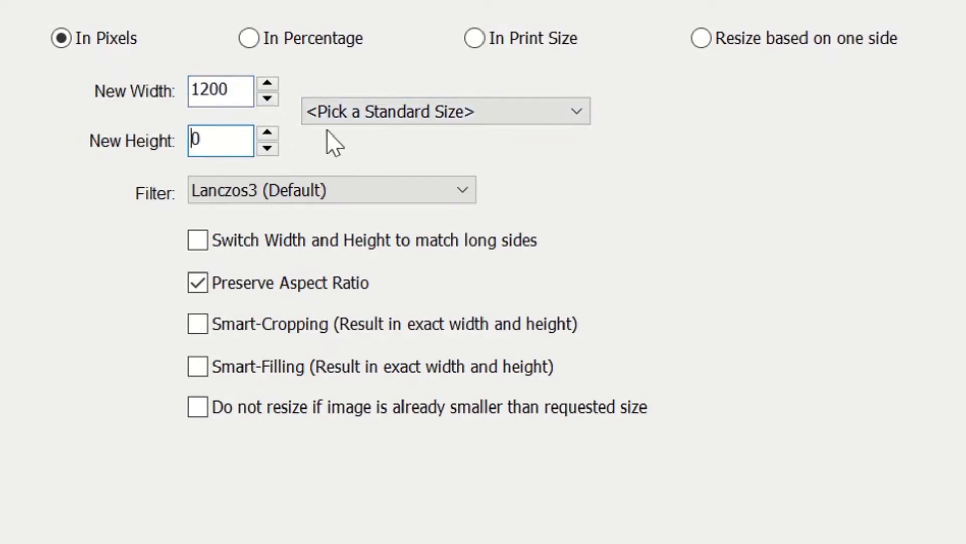
{"action": "double_click", "coordinate": [195, 137]}
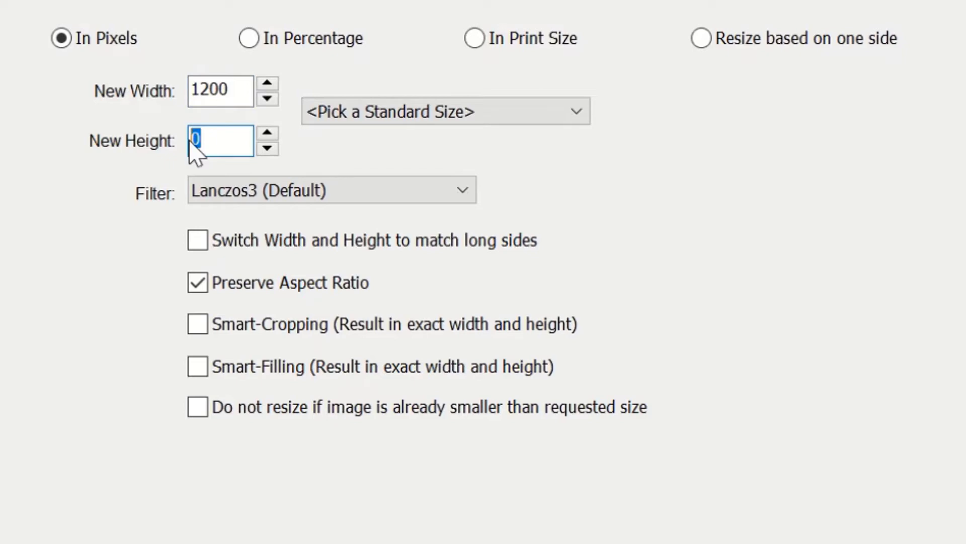
{"action": "type", "text": "72"}
Enable Smart-Cropping together with Preserve Aspect Ratio and accept the advanced options.
{"action": "left_click", "coordinate": [197, 325]}
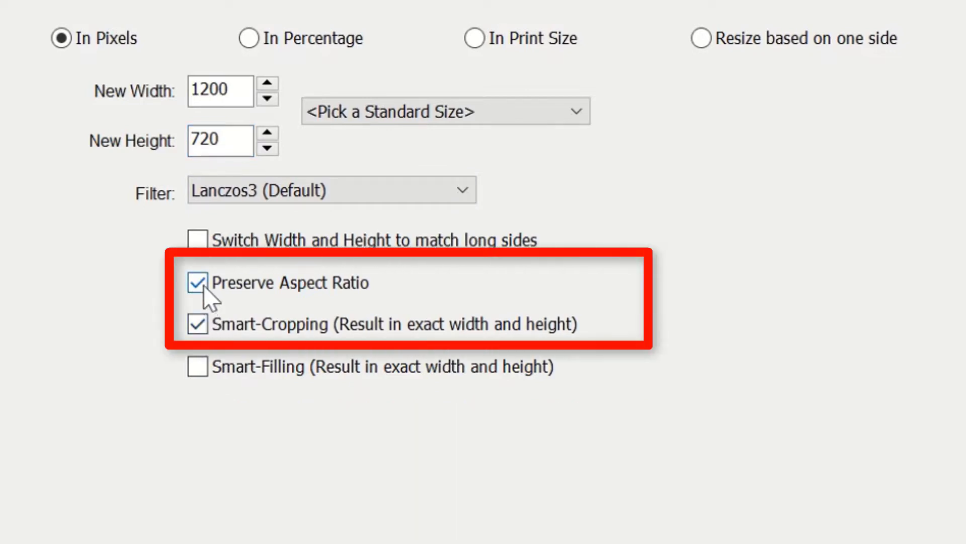
{"action": "left_click", "coordinate": [202, 283]}
{"action": "left_click", "coordinate": [198, 324]}
{"action": "left_click", "coordinate": [199, 283]}
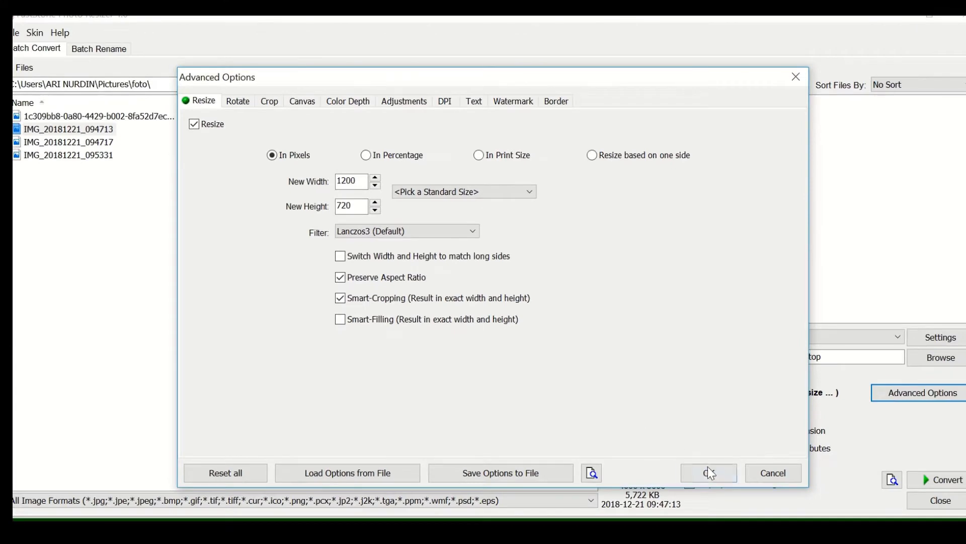
{"action": "left_click", "coordinate": [710, 473]}
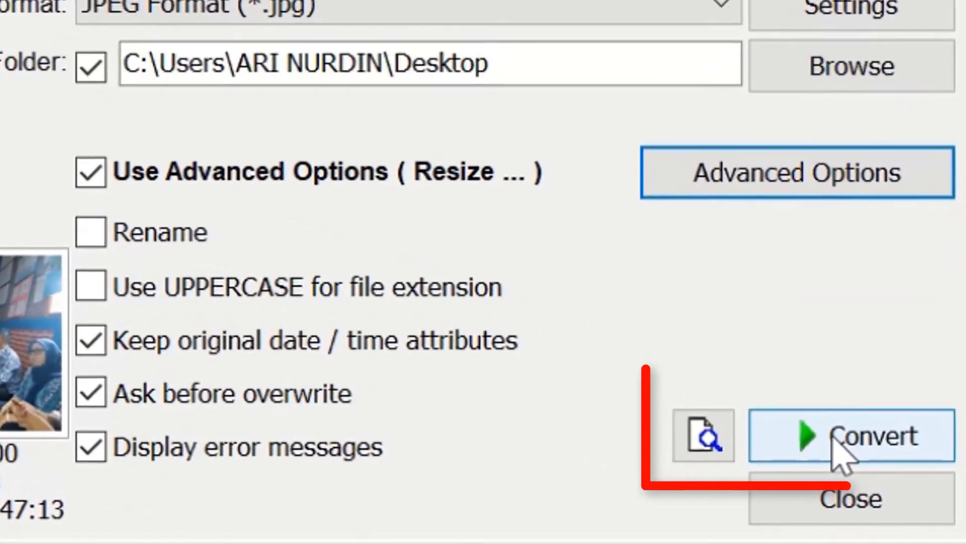
Convert the listed photo, dismiss the conversion report and clear the resizer and FSResizer40 folder windows off the desktop.
{"action": "left_click", "coordinate": [838, 453]}
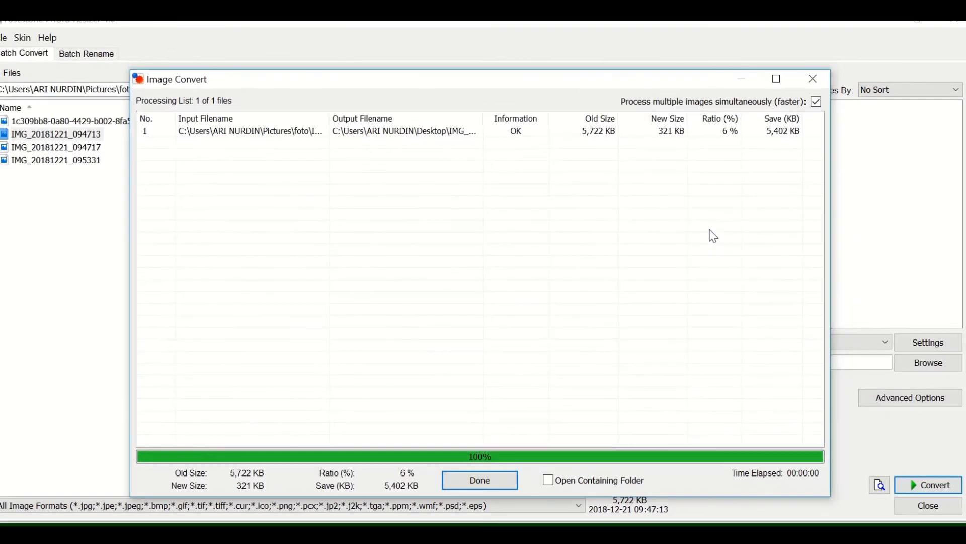
{"action": "left_click", "coordinate": [488, 484]}
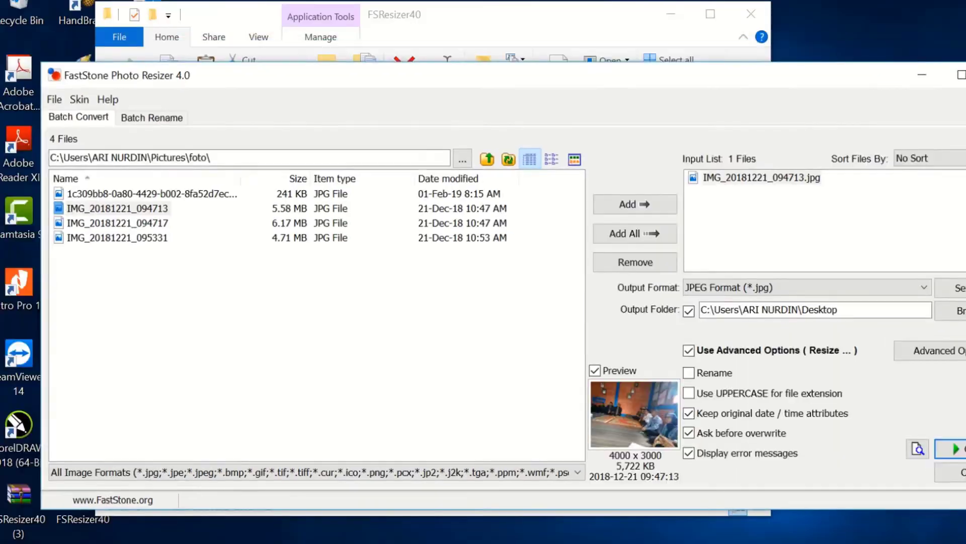
{"action": "key", "text": "alt+F4"}
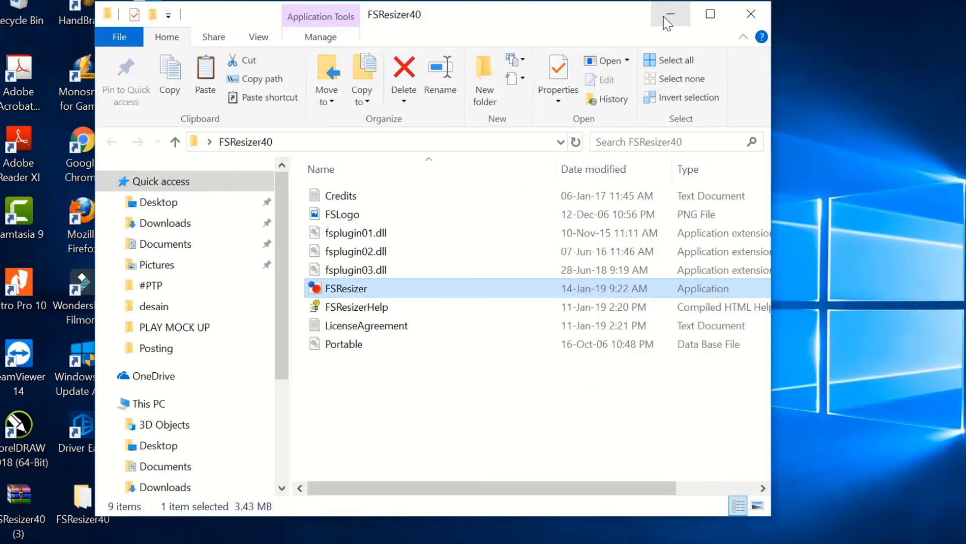
{"action": "left_click", "coordinate": [664, 17]}
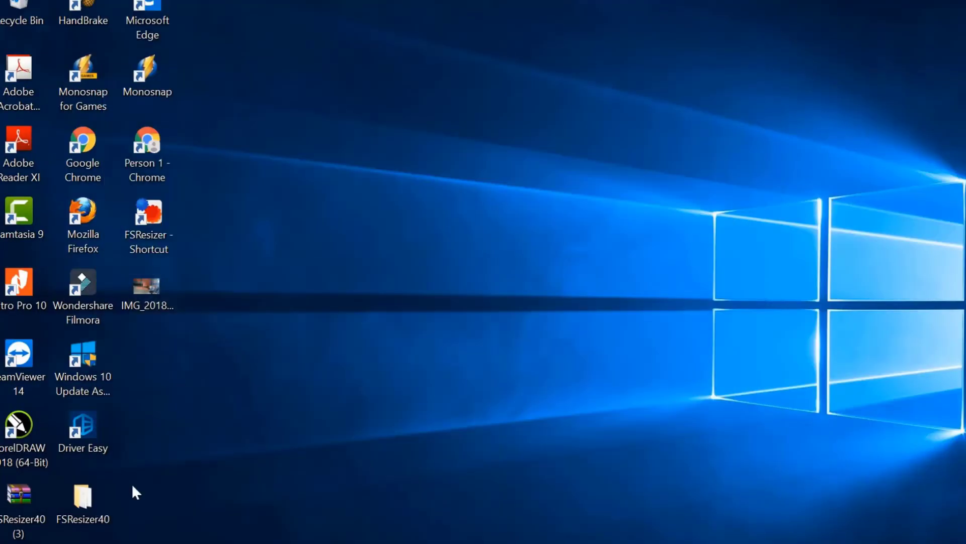
Open the converted IMG_20181221_094713 from the desktop, view the picture and leave the photo viewer.
{"action": "left_click", "coordinate": [145, 301]}
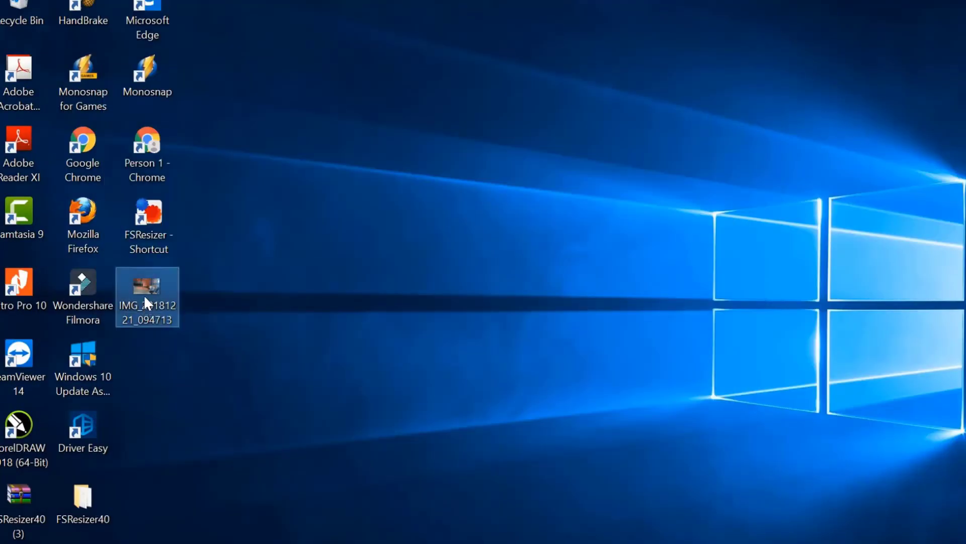
{"action": "double_click", "coordinate": [145, 300]}
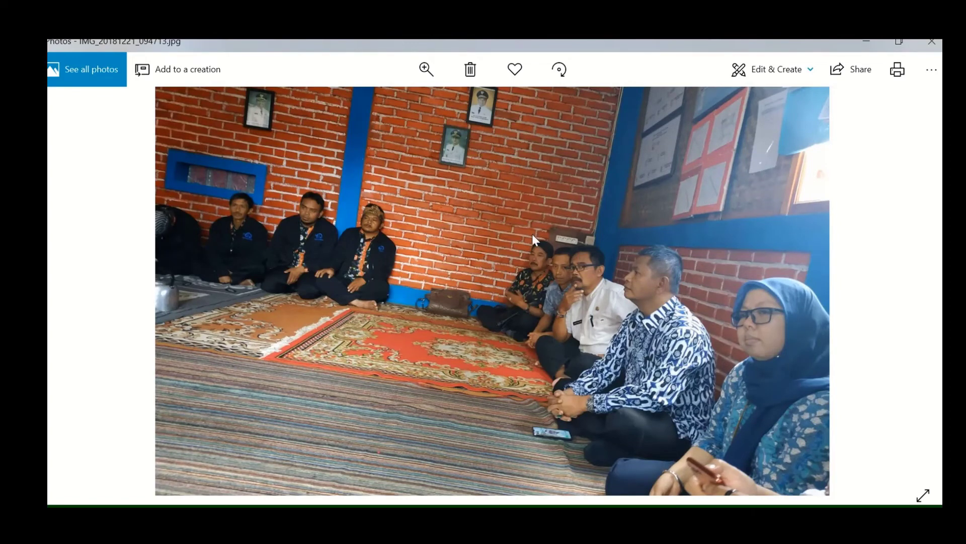
{"action": "right_click", "coordinate": [566, 159]}
{"action": "left_click", "coordinate": [880, 143]}
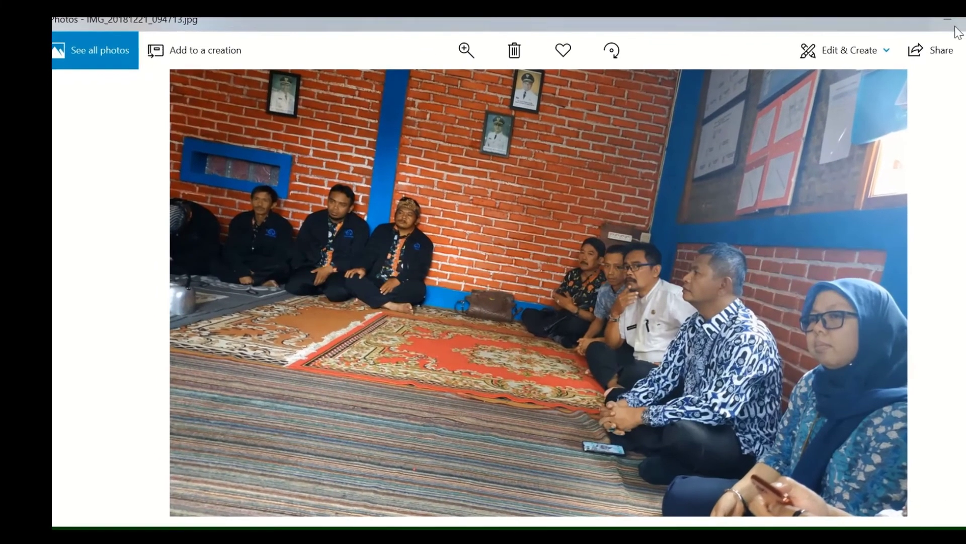
{"action": "left_click", "coordinate": [960, 35]}
Check the converted photo's size on disk in its file properties, then close the properties.
{"action": "right_click", "coordinate": [194, 272]}
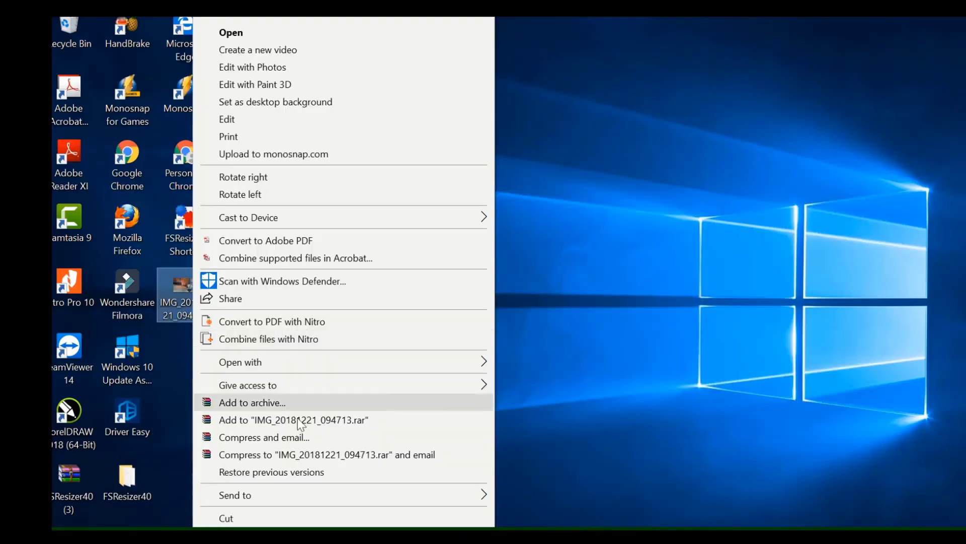
{"action": "mouse_move", "coordinate": [243, 526]}
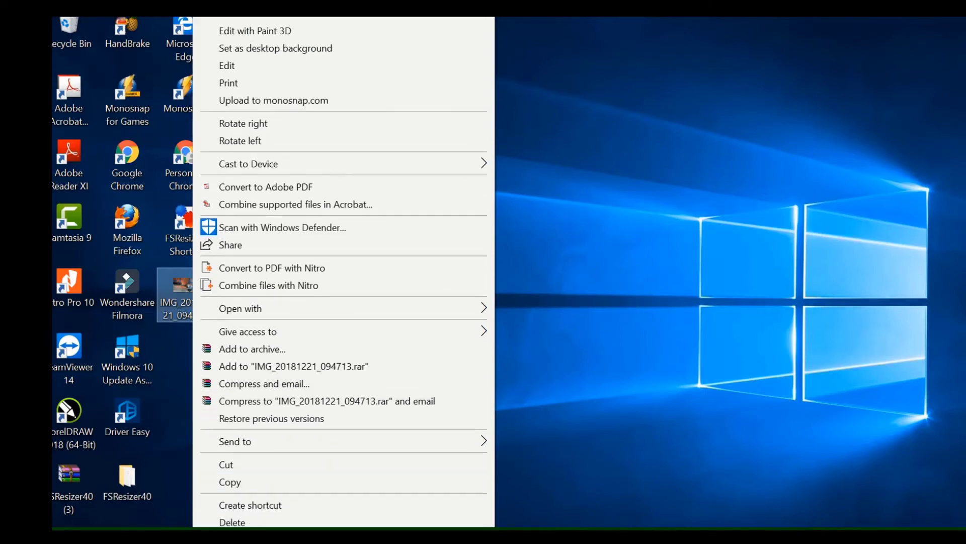
{"action": "left_click", "coordinate": [243, 526]}
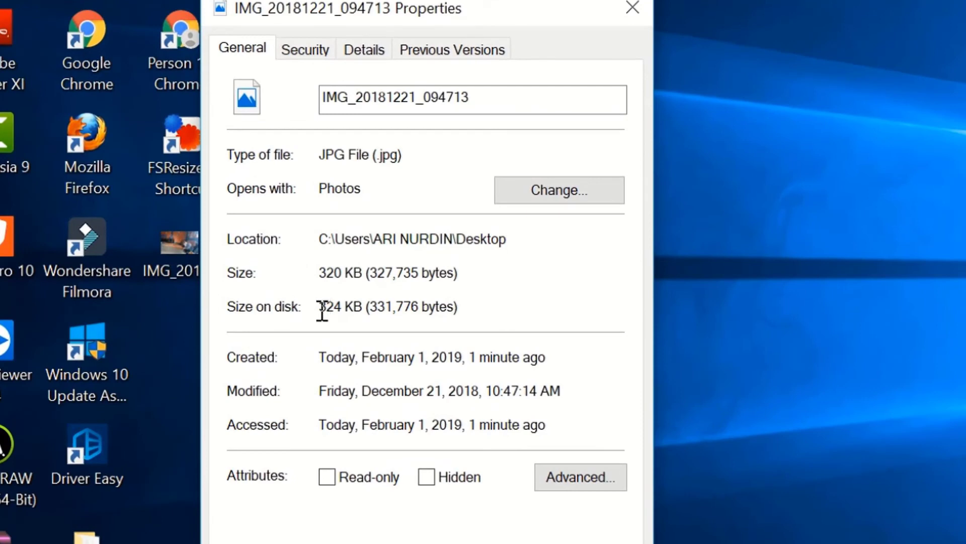
{"action": "left_click_drag", "start_coordinate": [322, 309], "coordinate": [341, 307]}
{"action": "left_click", "coordinate": [622, 14]}
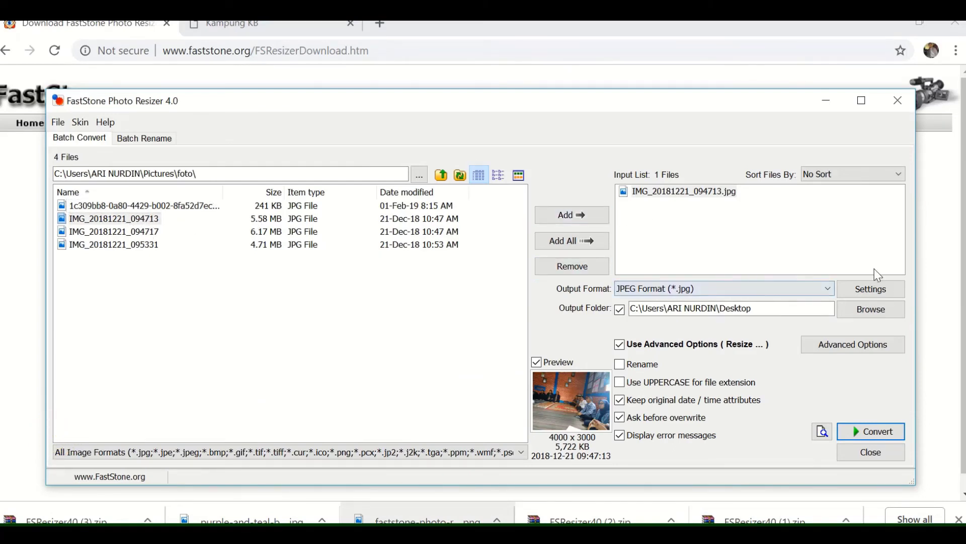
Review the resize settings in the resizer's advanced options, accept them and close the resizer.
{"action": "left_click", "coordinate": [855, 345]}
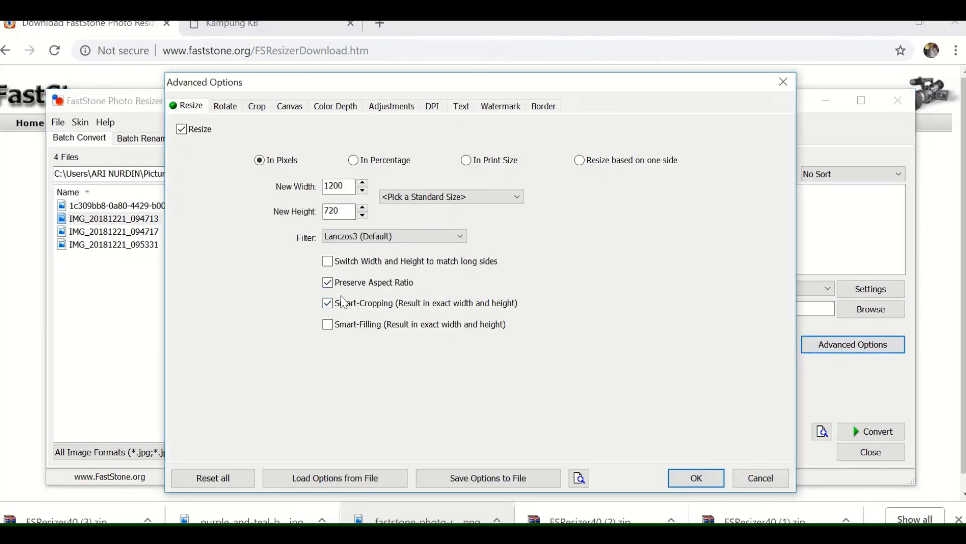
{"action": "left_click", "coordinate": [695, 478]}
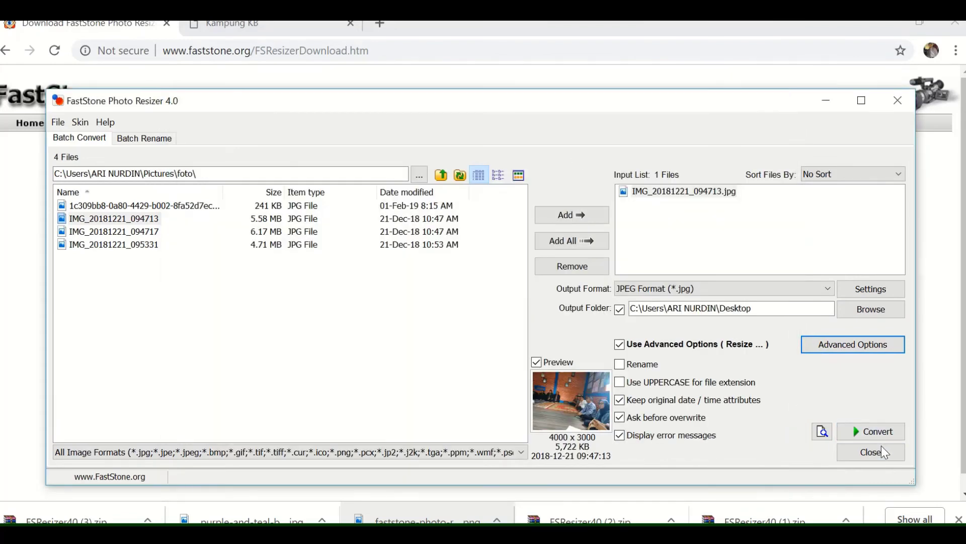
{"action": "left_click", "coordinate": [880, 449]}
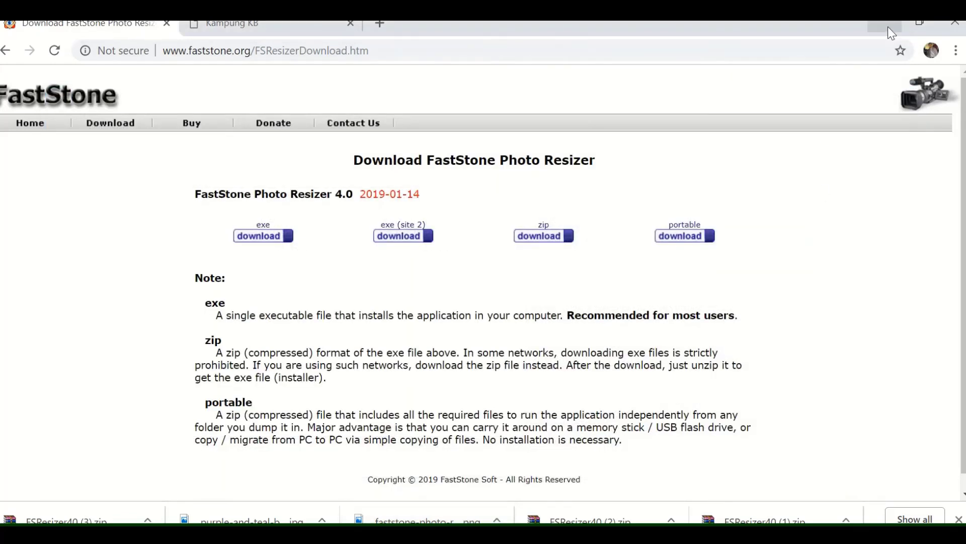